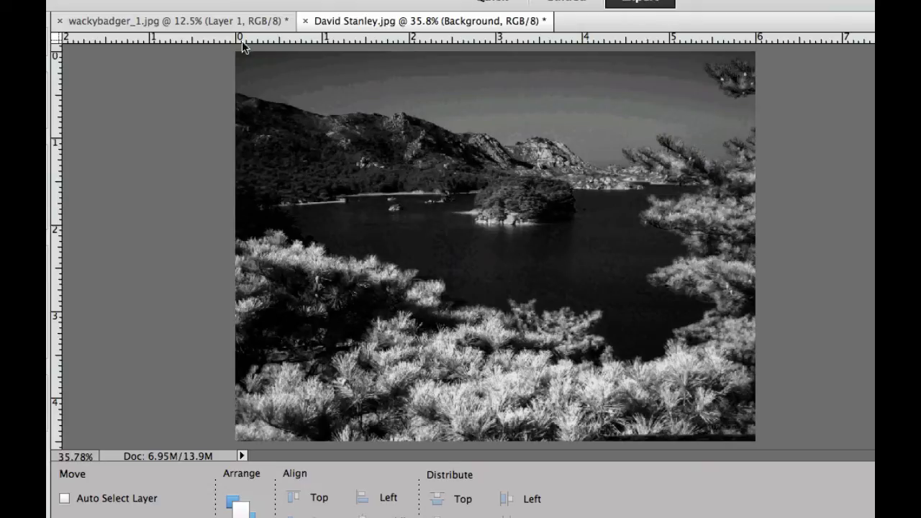
Compare the forest and lake photos, ending on the black-and-white forest photo wackybadger_1.jpg.
{"action": "left_click", "coordinate": [212, 21]}
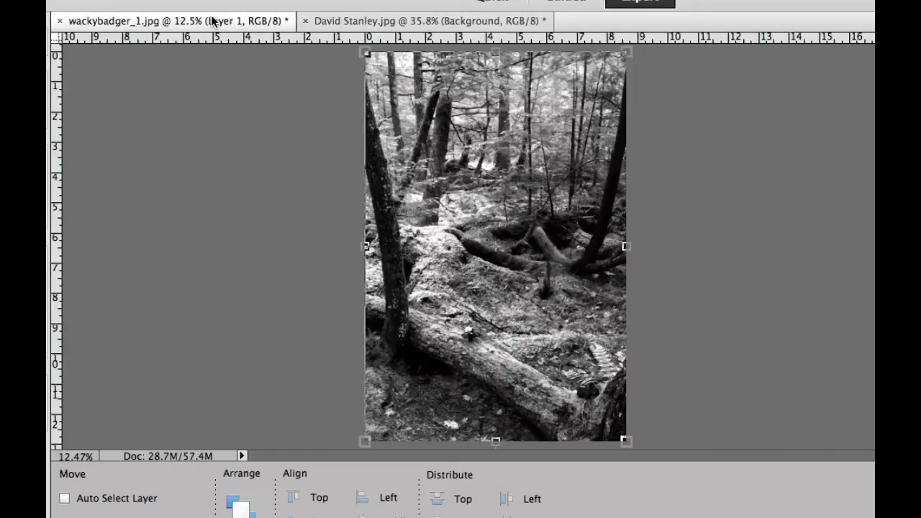
{"action": "left_click", "coordinate": [337, 22]}
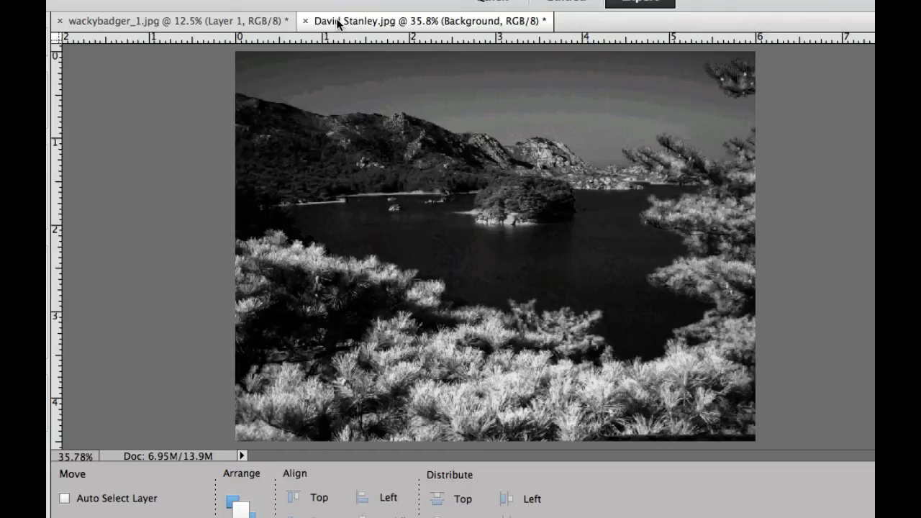
{"action": "left_click", "coordinate": [212, 22]}
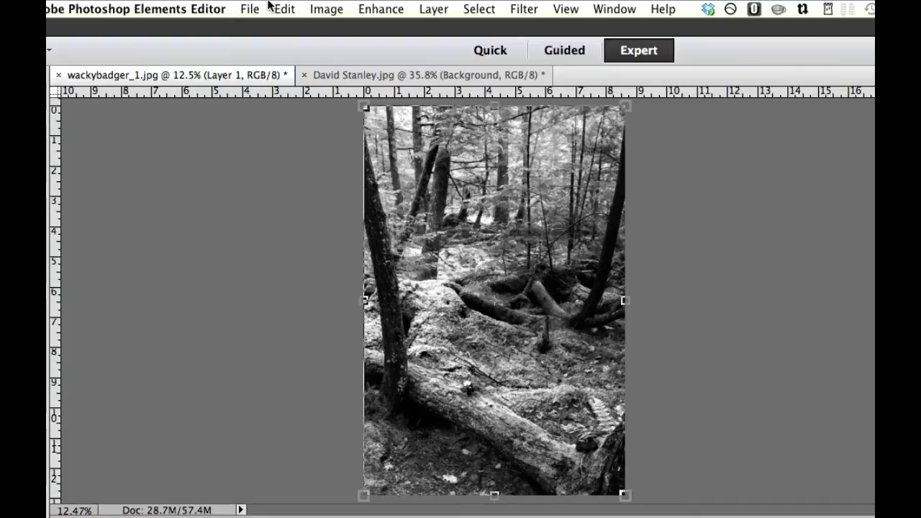
Revert wackybadger_1.jpg to its original full-colour forest image.
{"action": "left_click", "coordinate": [269, 7]}
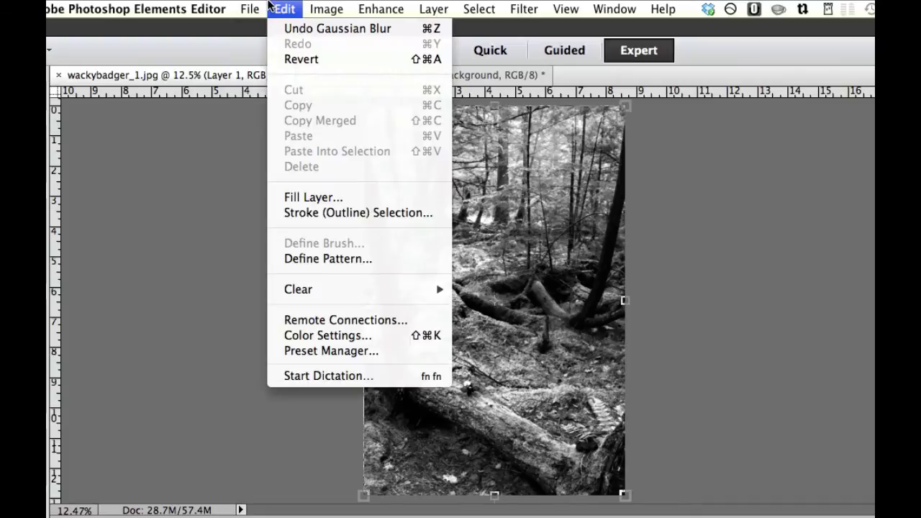
{"action": "left_click", "coordinate": [282, 57]}
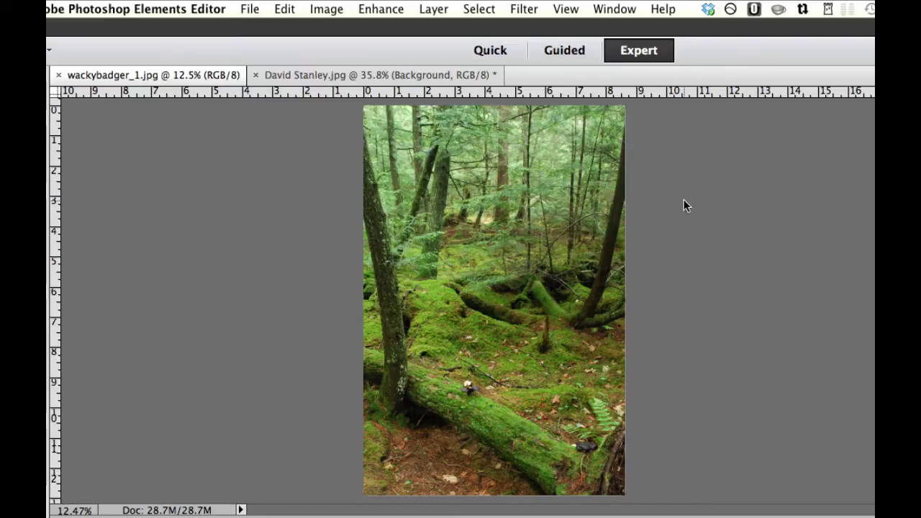
{"action": "left_click", "coordinate": [386, 8]}
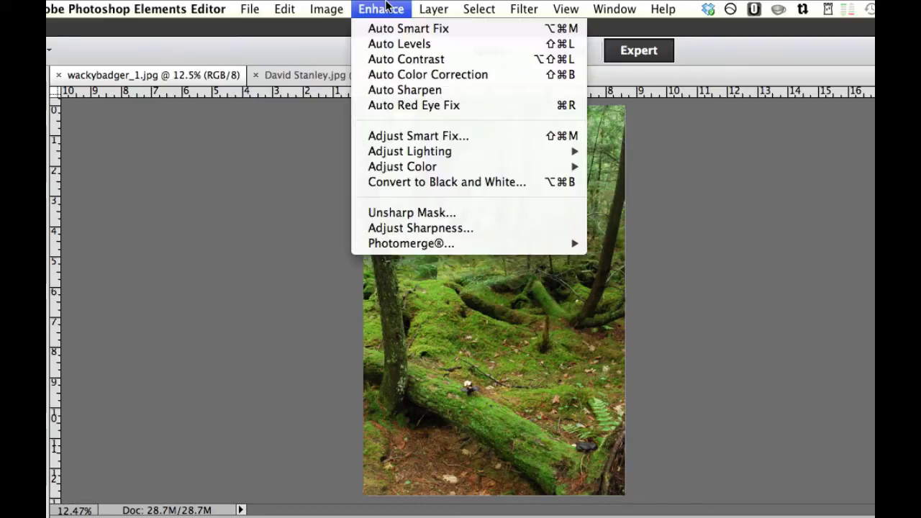
{"action": "left_click", "coordinate": [397, 188]}
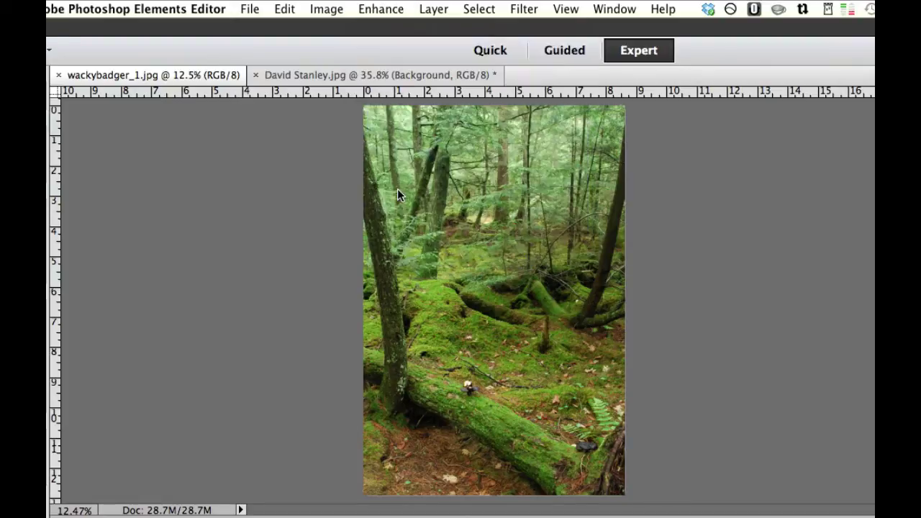
{"action": "left_click", "coordinate": [363, 10]}
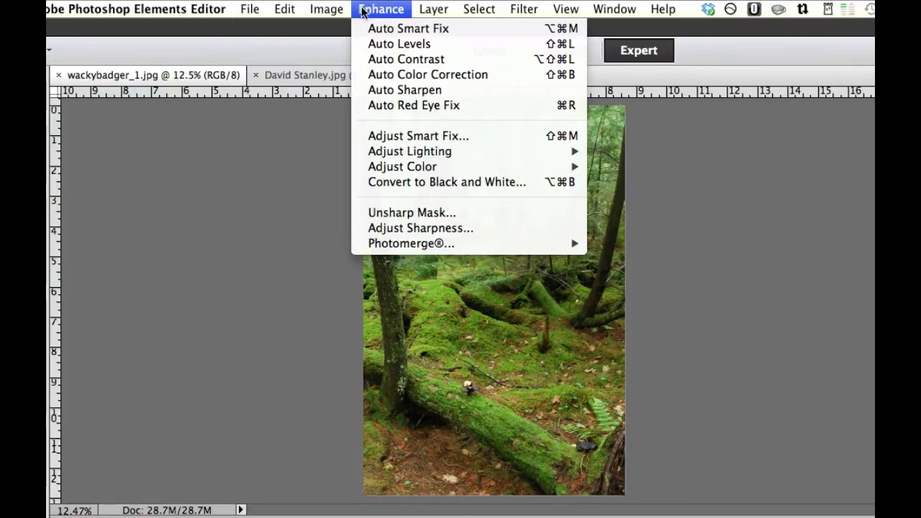
Convert the forest photo with Infrared Effect, lowering red and blue slightly and raising green near maximum.
{"action": "left_click", "coordinate": [379, 181]}
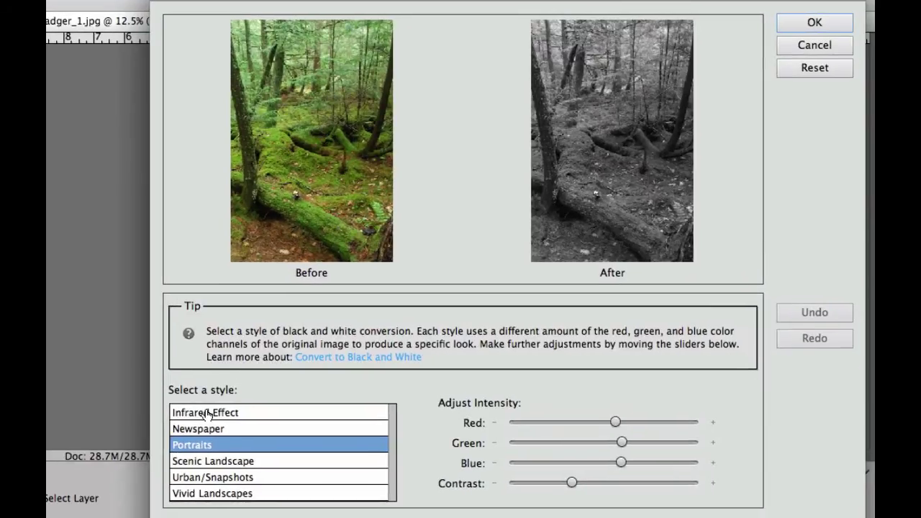
{"action": "left_click", "coordinate": [207, 413]}
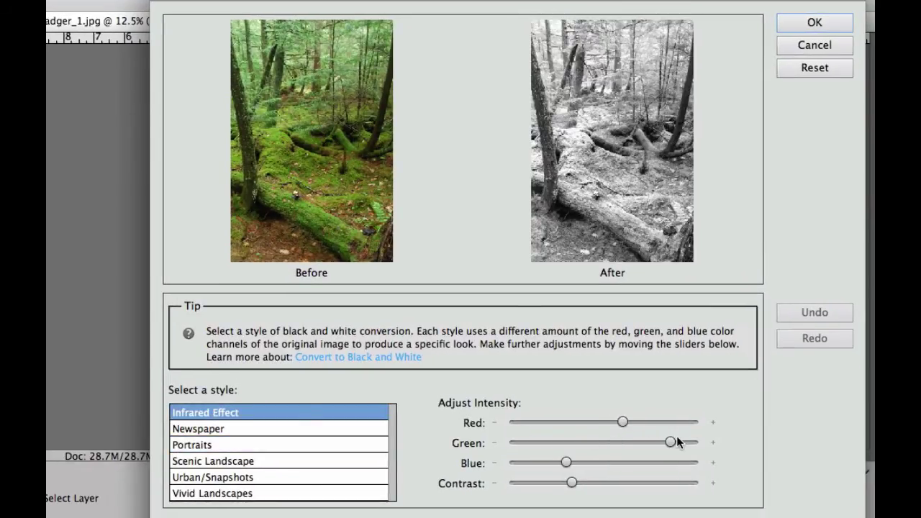
{"action": "mouse_move", "coordinate": [671, 440]}
{"action": "left_click_drag", "start_coordinate": [686, 442], "coordinate": [678, 440]}
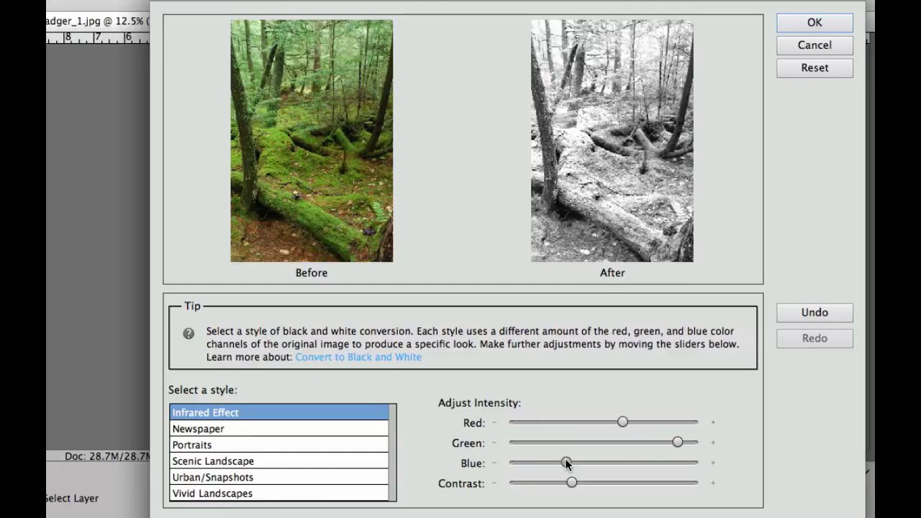
{"action": "left_click_drag", "start_coordinate": [553, 461], "coordinate": [559, 461]}
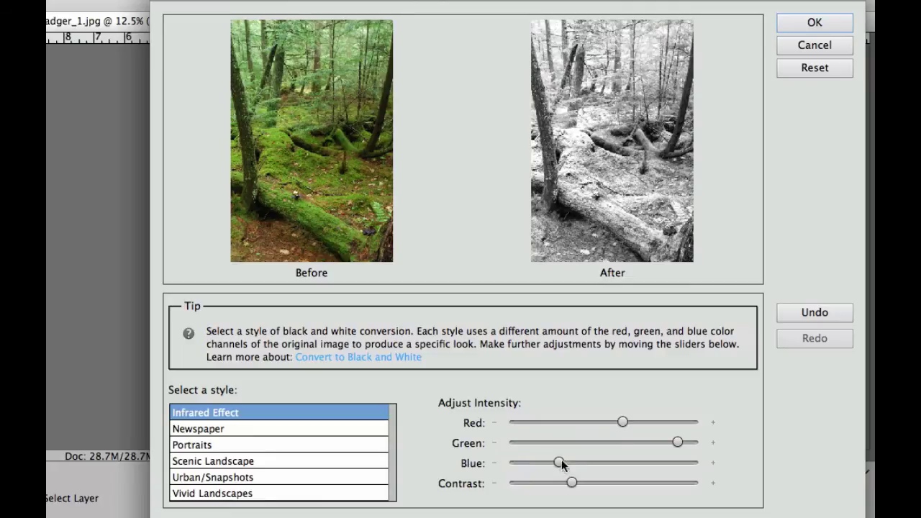
{"action": "left_click_drag", "start_coordinate": [622, 420], "coordinate": [619, 421]}
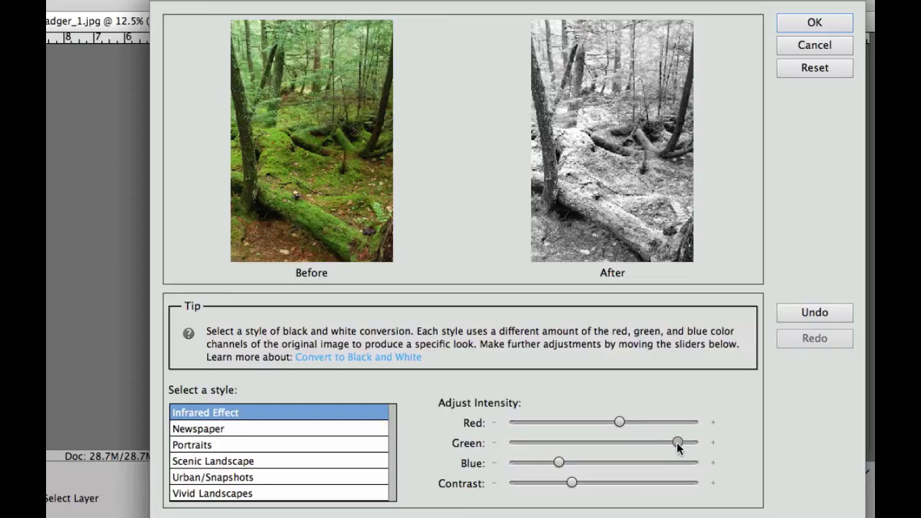
{"action": "left_click_drag", "start_coordinate": [677, 442], "coordinate": [680, 442]}
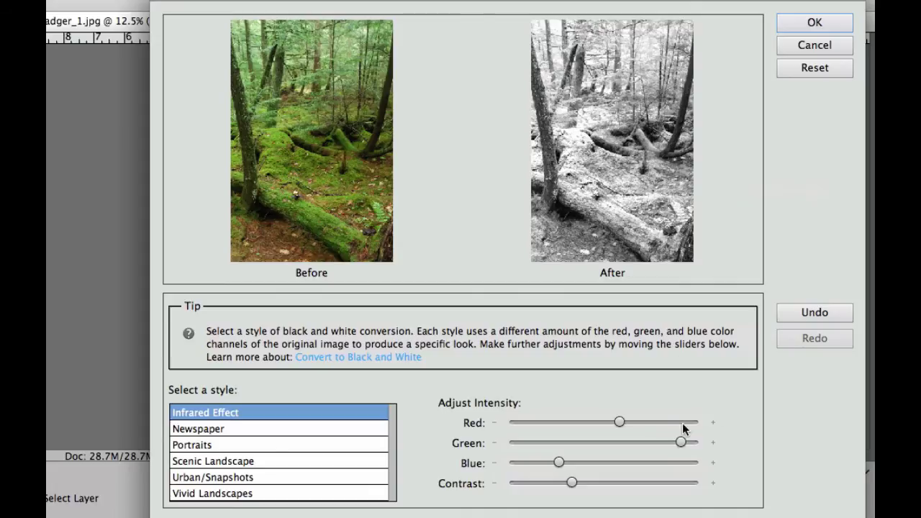
{"action": "mouse_move", "coordinate": [681, 424]}
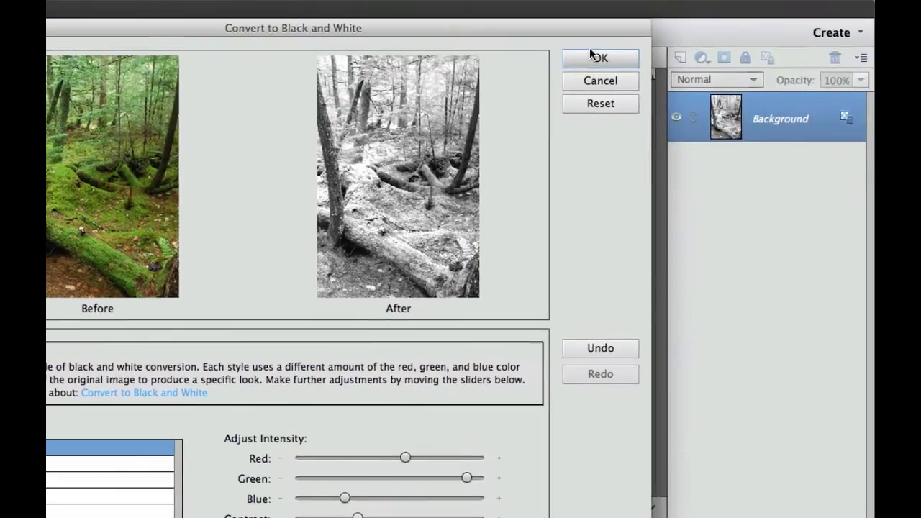
Apply the infrared conversion and duplicate the layer with Multiply blend mode.
{"action": "left_click", "coordinate": [594, 57]}
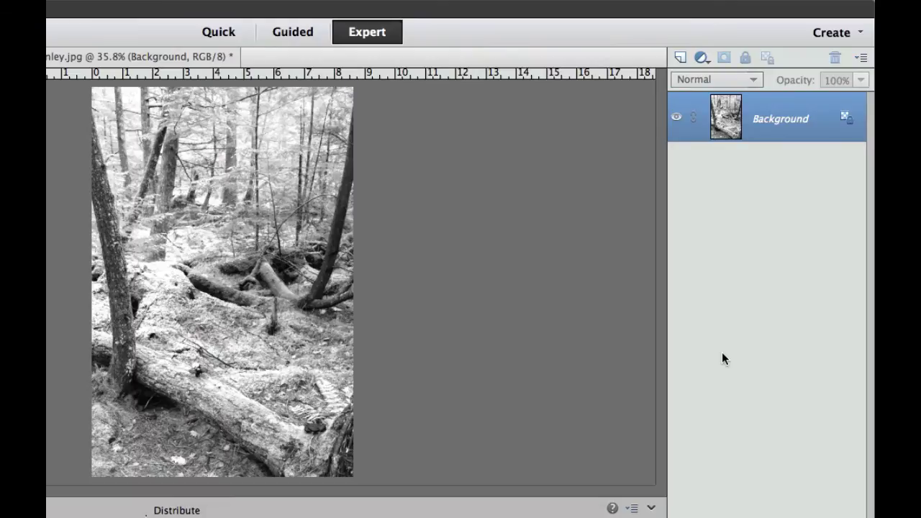
{"action": "key", "text": "super+j"}
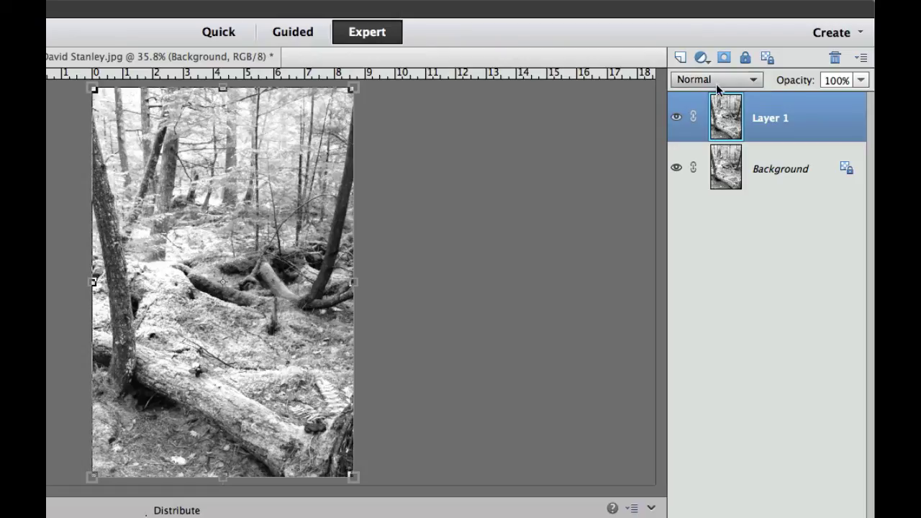
{"action": "left_click", "coordinate": [715, 80]}
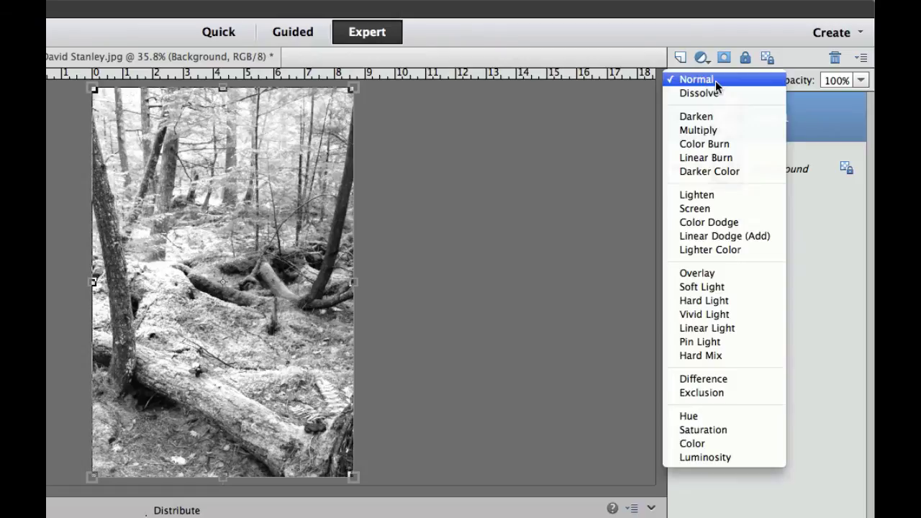
{"action": "left_click", "coordinate": [706, 128]}
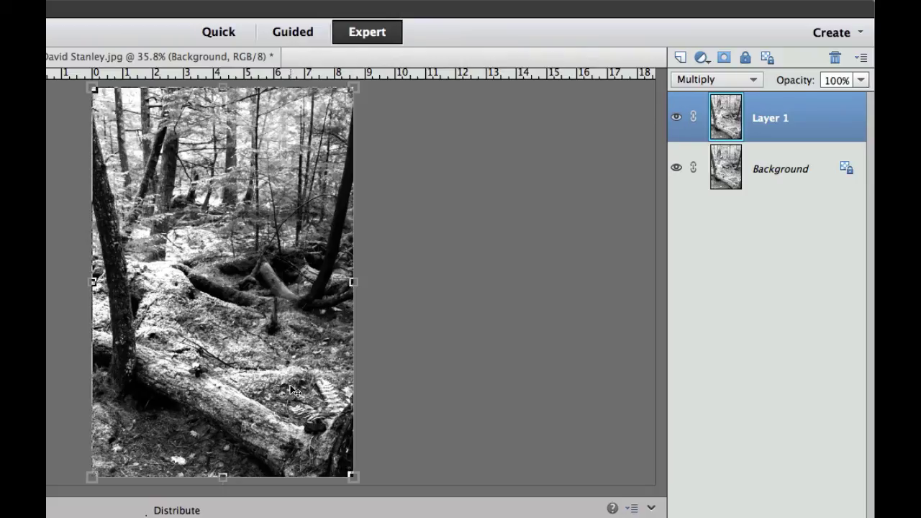
Reduce Layer 1's opacity to 78%.
{"action": "left_click", "coordinate": [861, 80]}
{"action": "left_click_drag", "start_coordinate": [858, 97], "coordinate": [838, 99]}
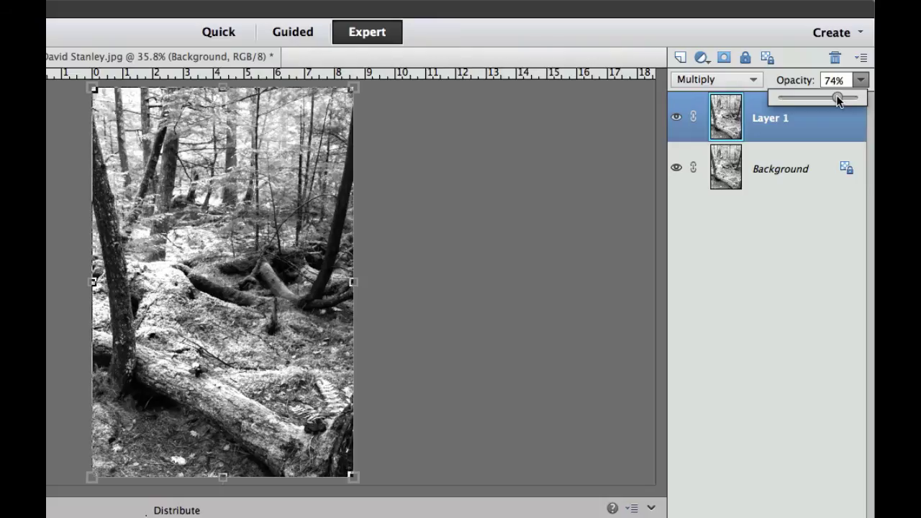
{"action": "left_click", "coordinate": [429, 318]}
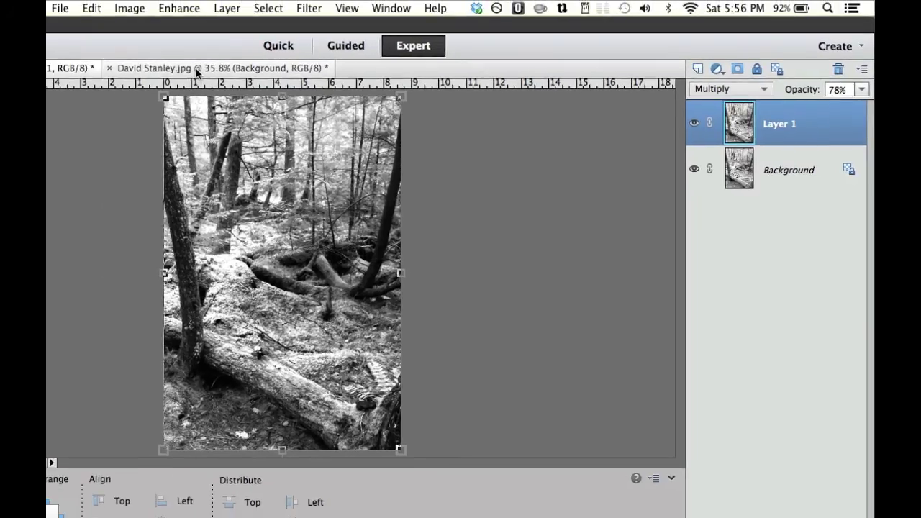
Switch to the lake photo and revert it to its original colour, Background layer only.
{"action": "left_click", "coordinate": [128, 61]}
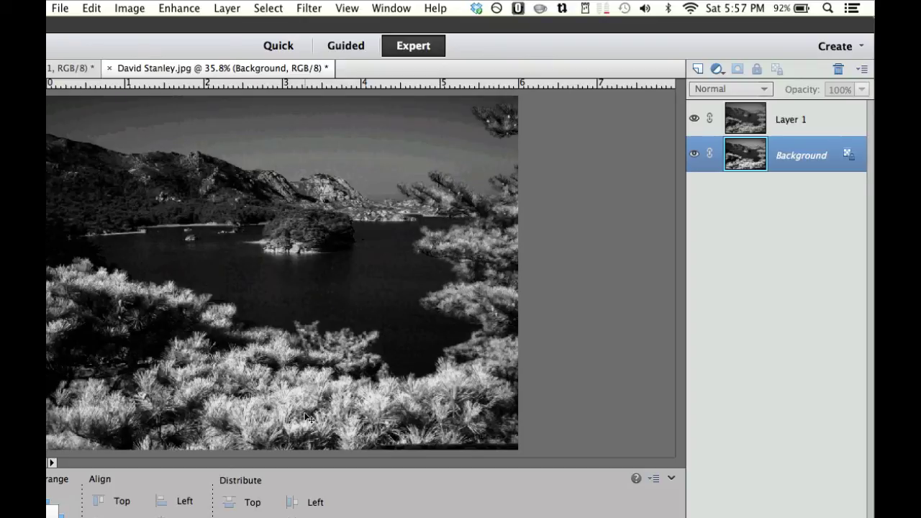
{"action": "left_click", "coordinate": [132, 6]}
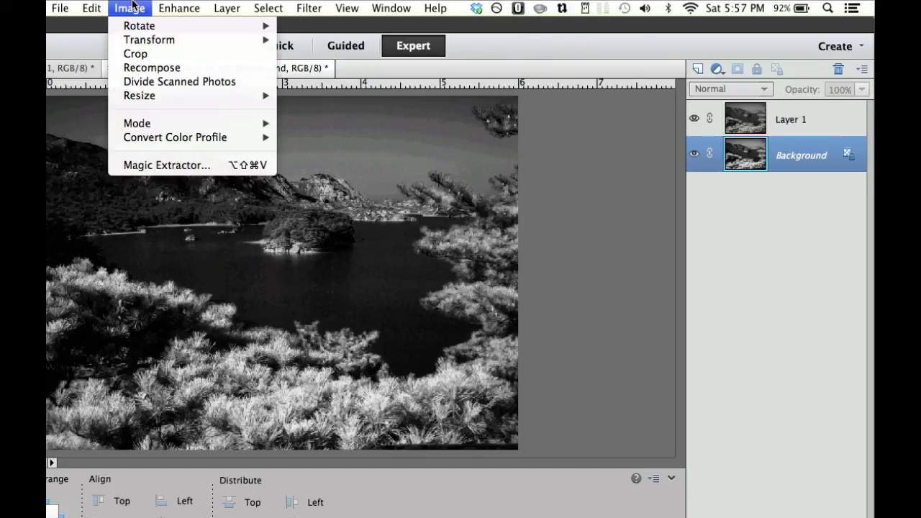
{"action": "mouse_move", "coordinate": [89, 5]}
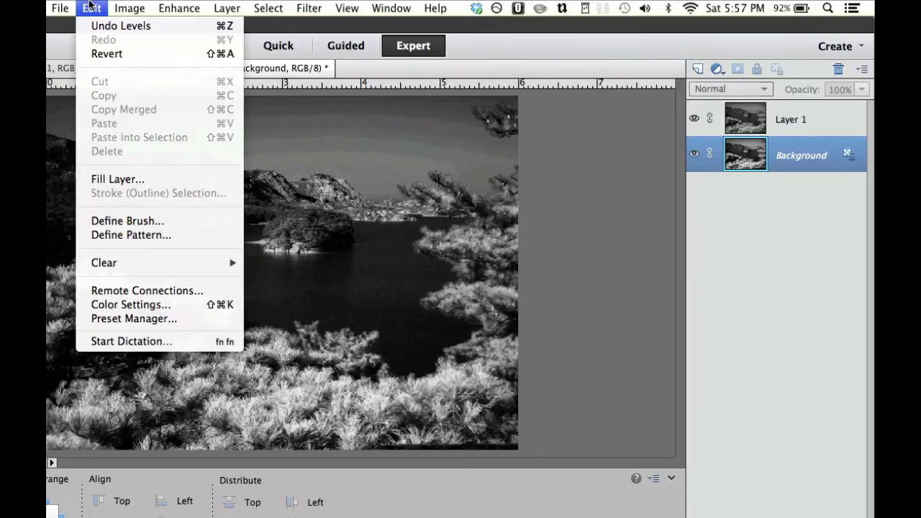
{"action": "left_click", "coordinate": [95, 54]}
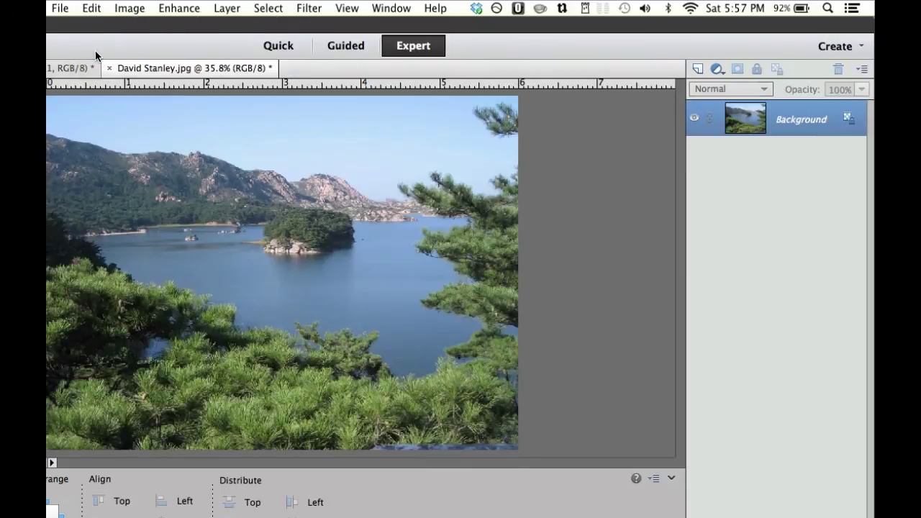
{"action": "left_click", "coordinate": [179, 7]}
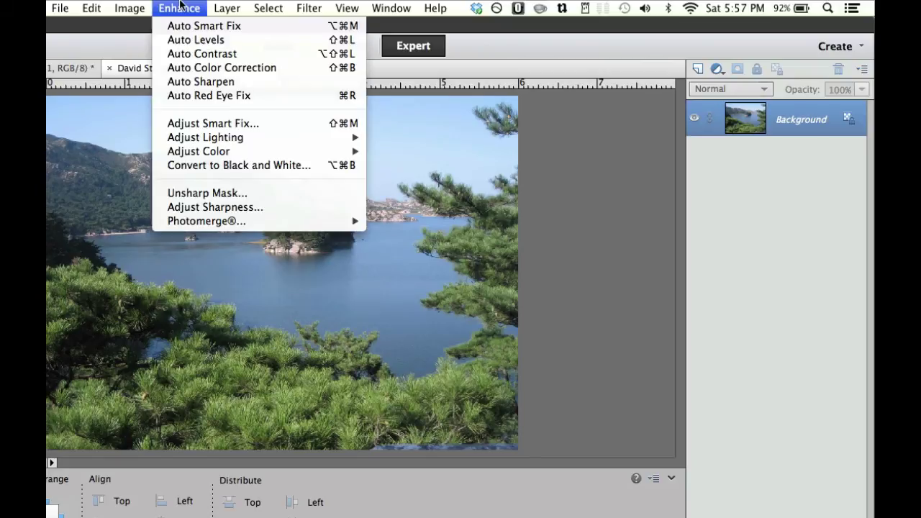
Convert the lake photo with Infrared Effect, lowering blue and raising green.
{"action": "left_click", "coordinate": [194, 167]}
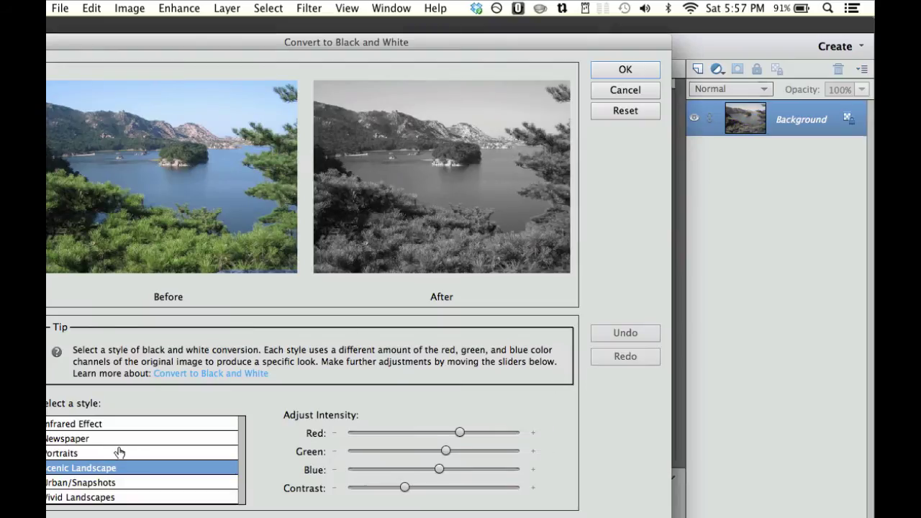
{"action": "left_click", "coordinate": [88, 425]}
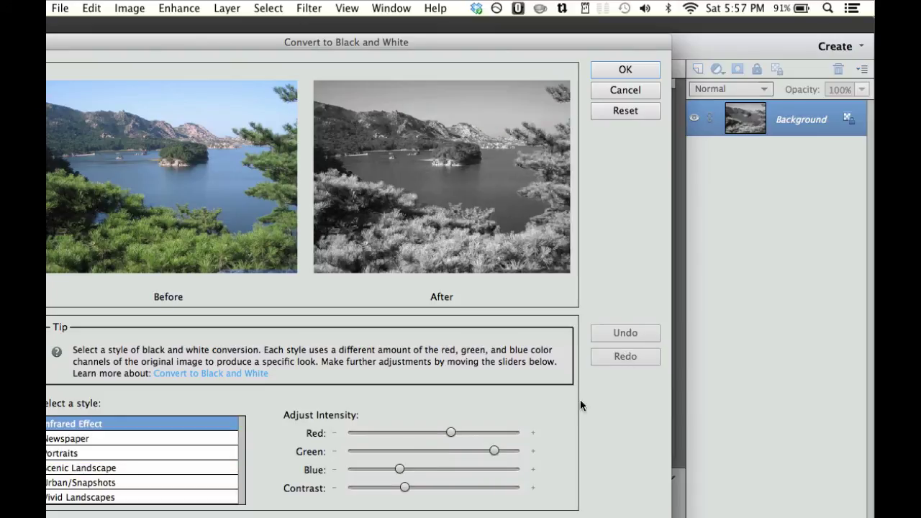
{"action": "left_click", "coordinate": [395, 469]}
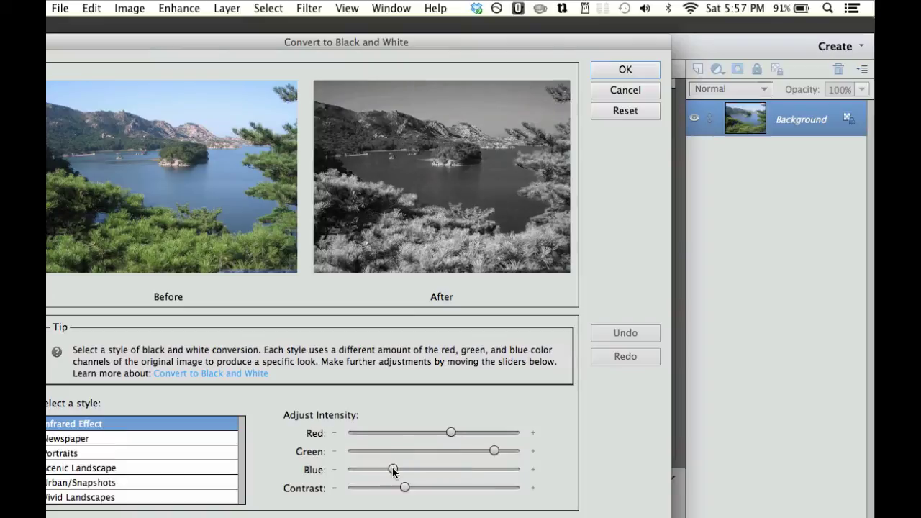
{"action": "left_click_drag", "start_coordinate": [494, 451], "coordinate": [499, 450]}
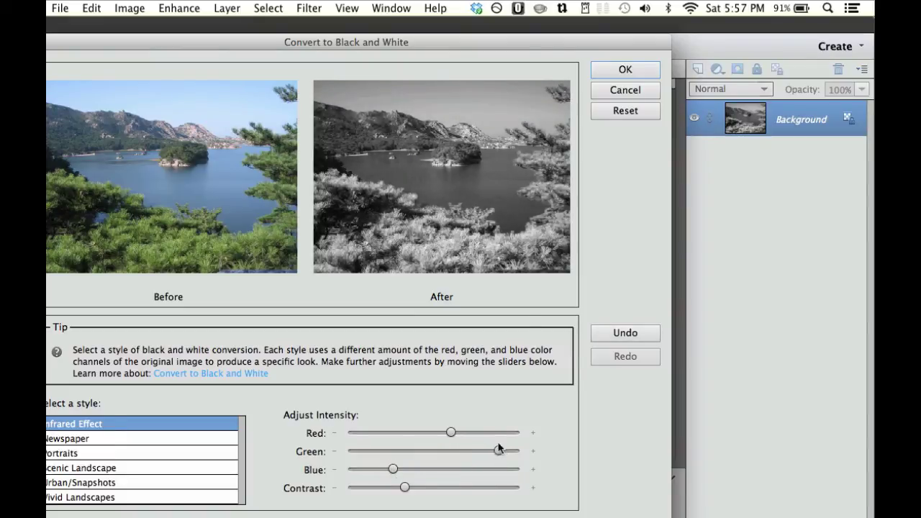
{"action": "left_click", "coordinate": [617, 70]}
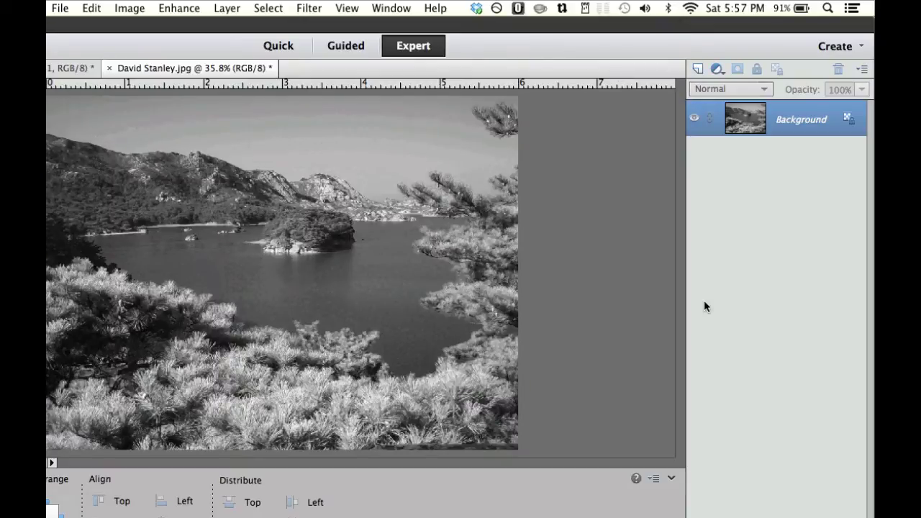
Duplicate the black-and-white lake layer and set Layer 1 to Multiply at 100% opacity.
{"action": "key", "text": "super+j"}
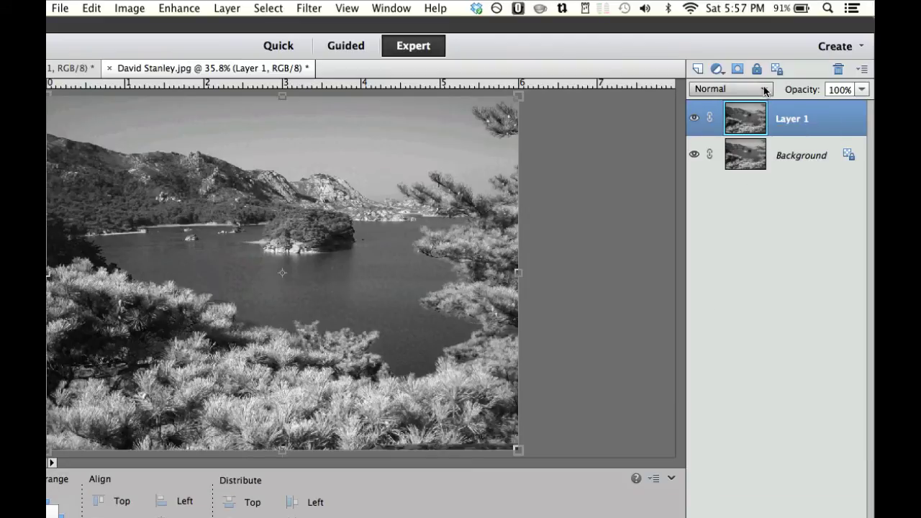
{"action": "left_click", "coordinate": [764, 90]}
{"action": "left_click", "coordinate": [730, 135]}
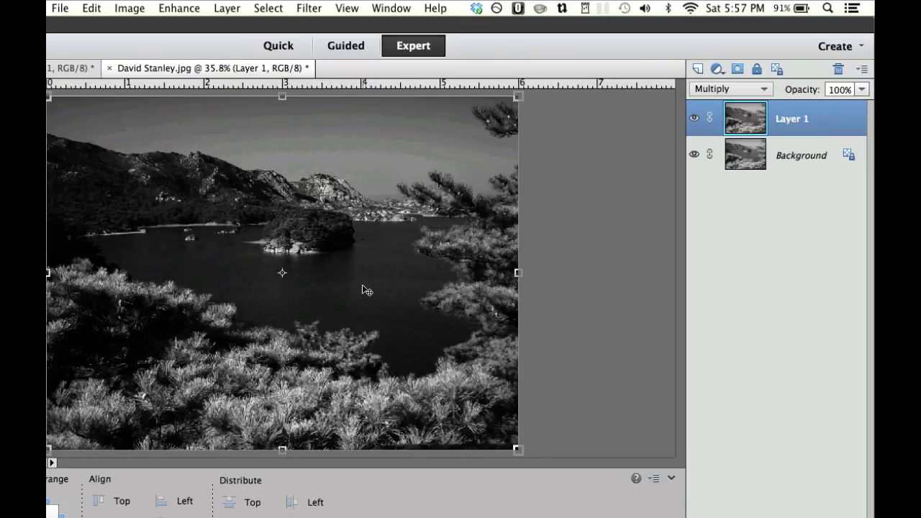
Apply a 3.5-pixel Gaussian Blur to Layer 1.
{"action": "left_click", "coordinate": [309, 8]}
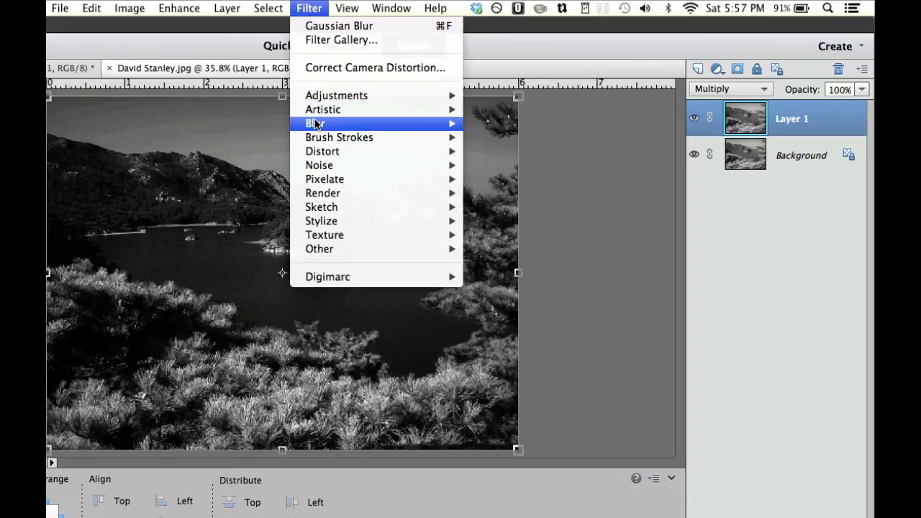
{"action": "mouse_move", "coordinate": [328, 124]}
{"action": "left_click", "coordinate": [517, 165]}
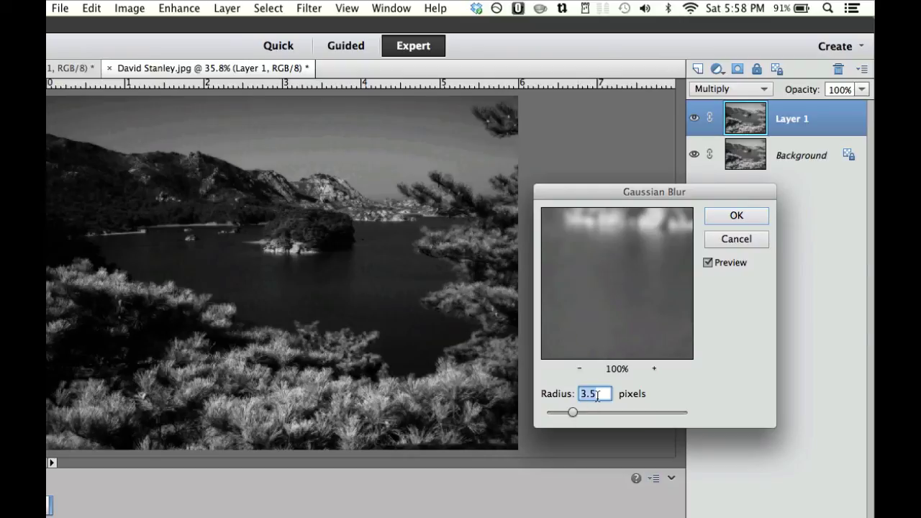
{"action": "left_click", "coordinate": [736, 216]}
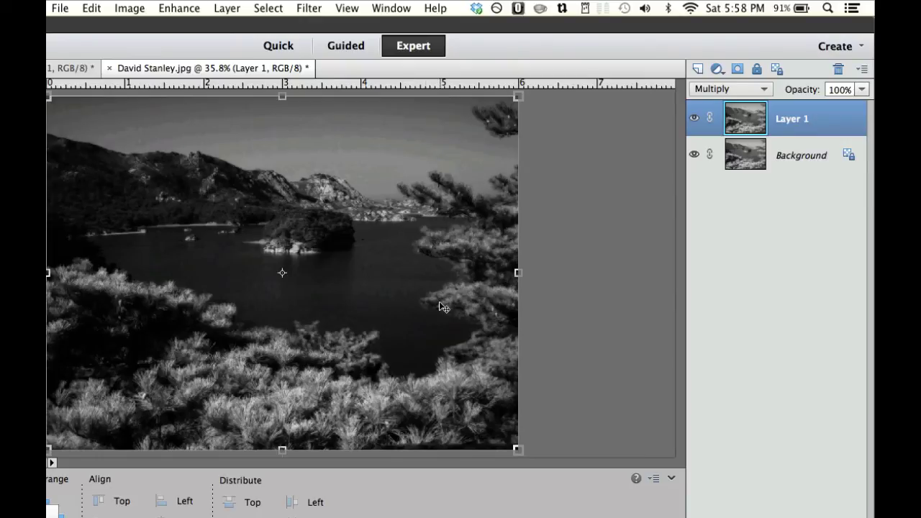
Apply Levels to the Background layer with input values 28, 1.28 and 197.
{"action": "left_click", "coordinate": [760, 157]}
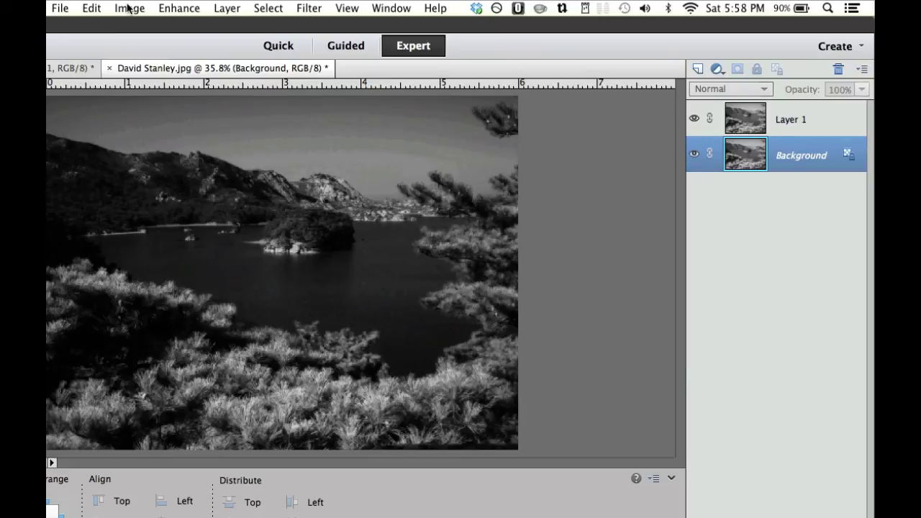
{"action": "left_click", "coordinate": [176, 8]}
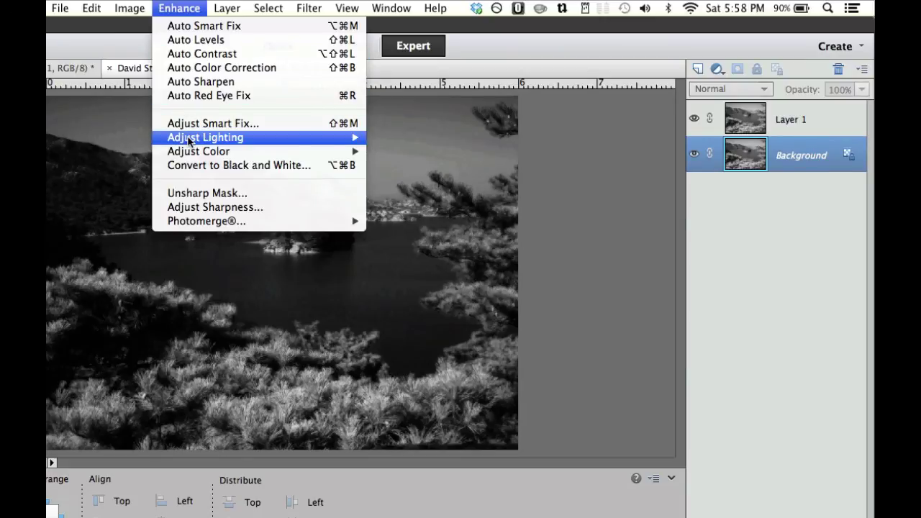
{"action": "mouse_move", "coordinate": [207, 141]}
{"action": "left_click", "coordinate": [395, 165]}
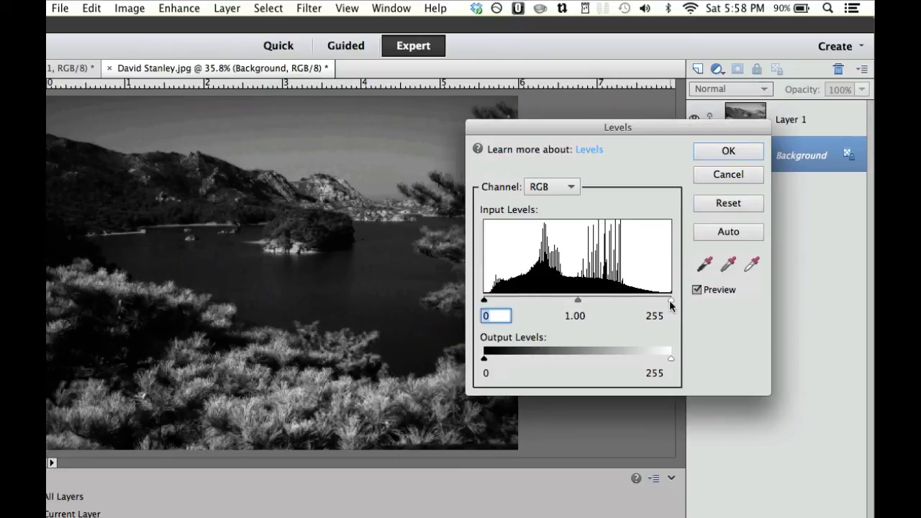
{"action": "left_click_drag", "start_coordinate": [669, 300], "coordinate": [627, 303]}
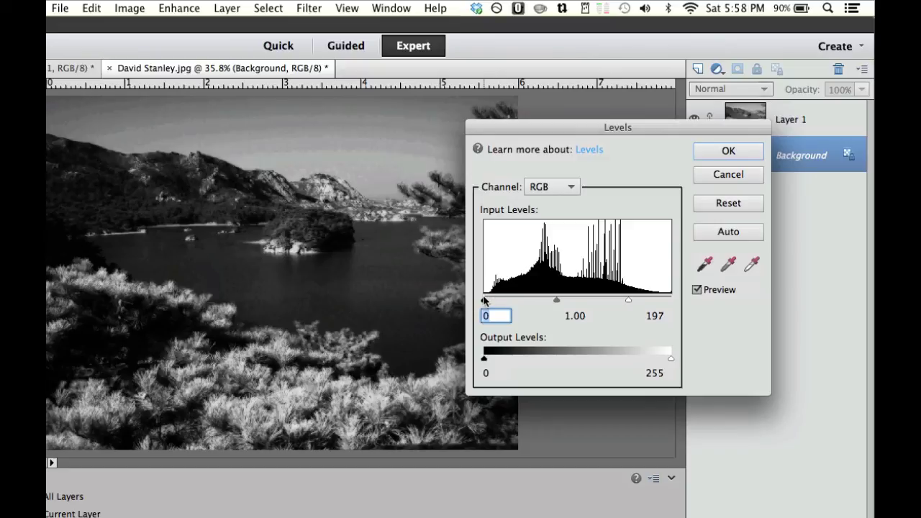
{"action": "left_click_drag", "start_coordinate": [485, 302], "coordinate": [505, 306]}
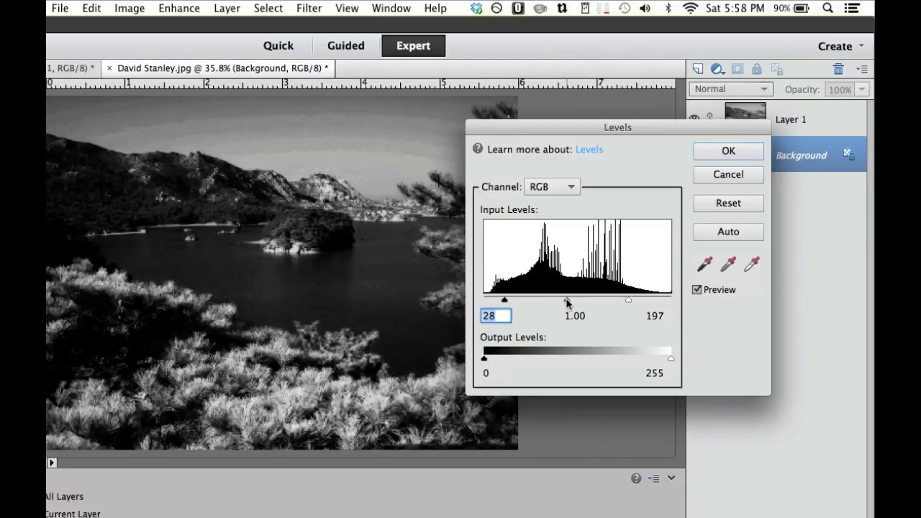
{"action": "left_click_drag", "start_coordinate": [567, 303], "coordinate": [550, 305]}
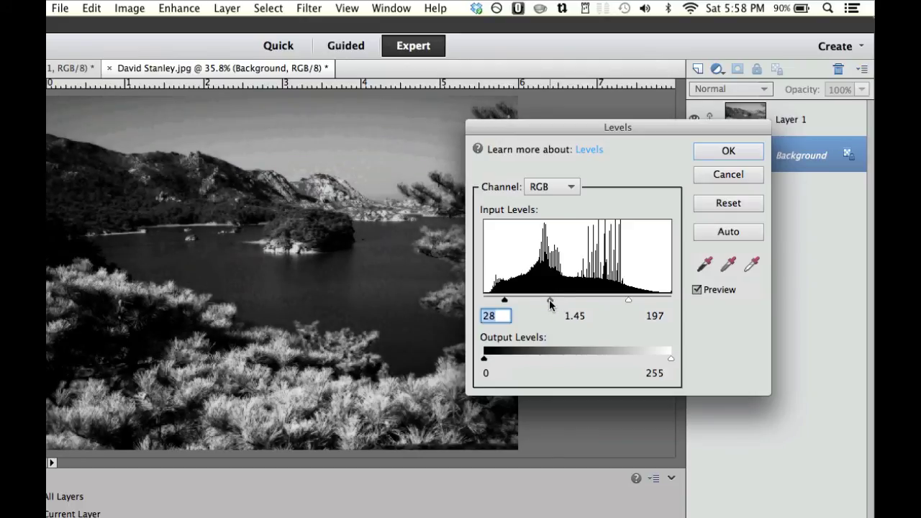
{"action": "mouse_move", "coordinate": [550, 305]}
{"action": "left_mouse_down"}
{"action": "mouse_move", "coordinate": [587, 307]}
{"action": "mouse_move", "coordinate": [556, 306]}
{"action": "left_mouse_up"}
{"action": "left_click", "coordinate": [725, 152]}
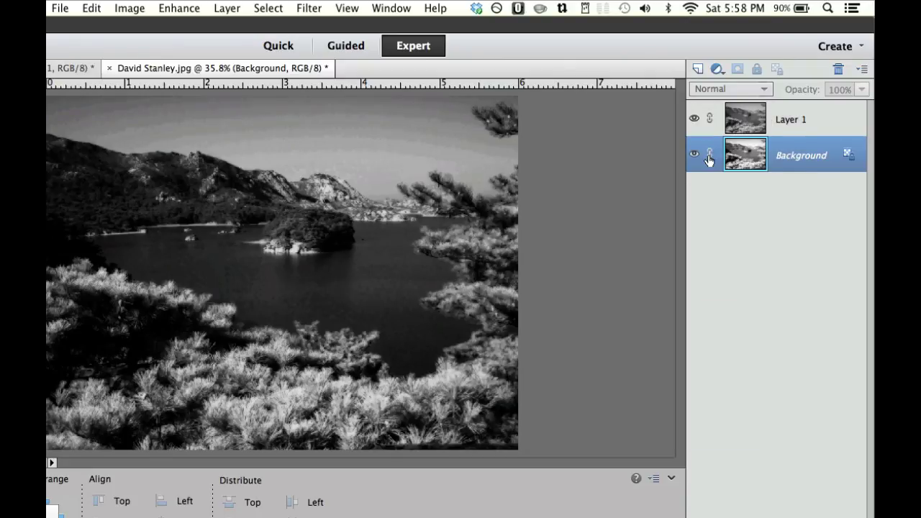